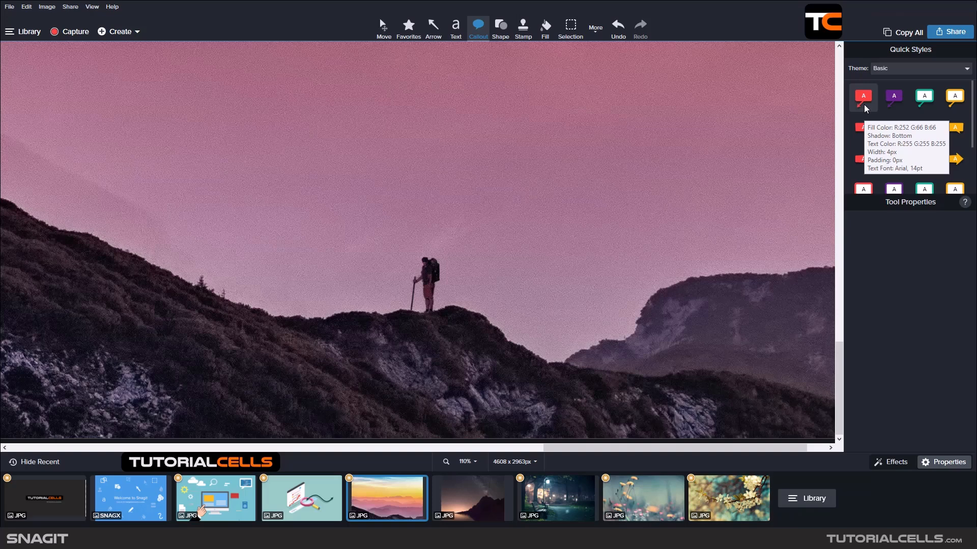
Draw a callout in the white-filled, teal-outlined Basic quick style above the hiker, with its pointer directed at the hiker.
left_click(869, 99)
scroll(903, 142, "down", 1)
scroll(905, 161, "up", 1)
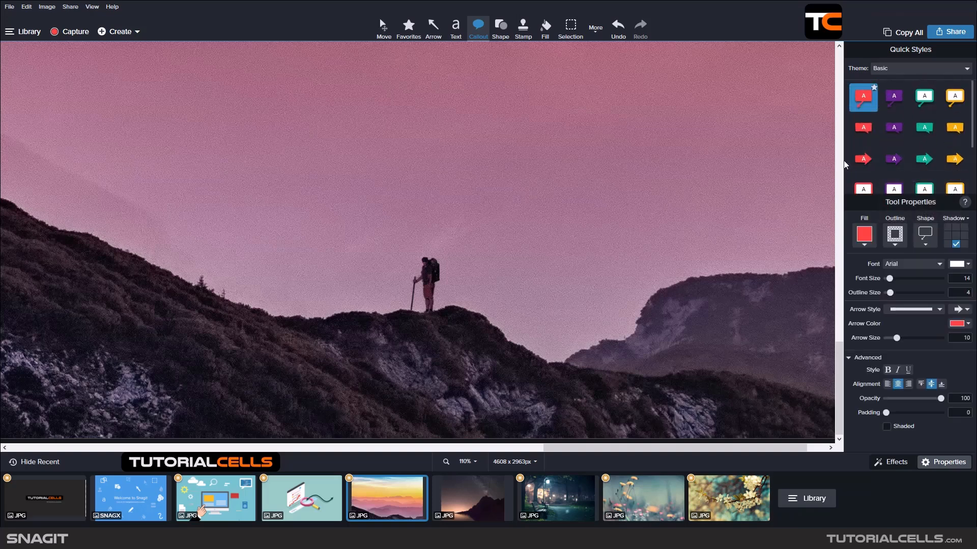
left_click(887, 105)
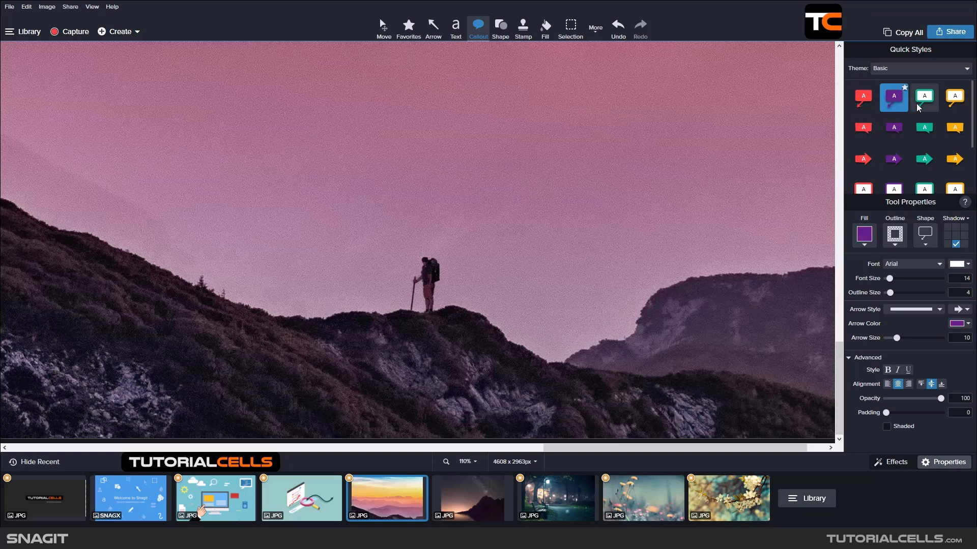
left_click(917, 103)
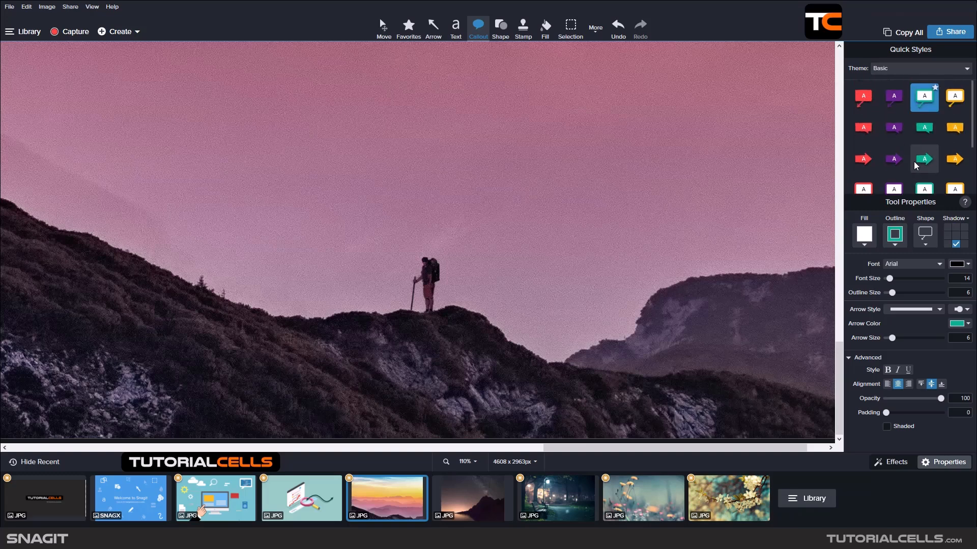
left_click_drag(454, 246, 603, 130)
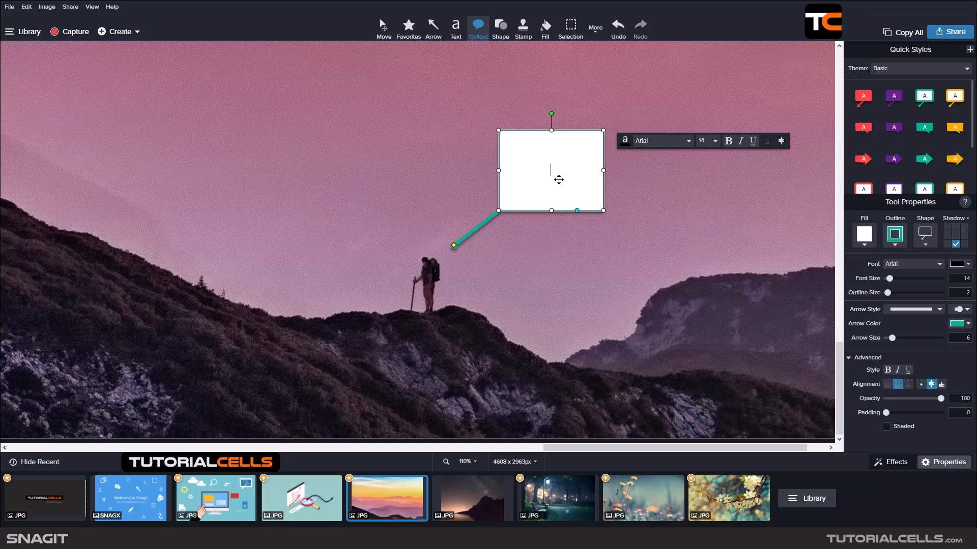
Enter "TC" as the callout text and set its font size to 35.
type("T")
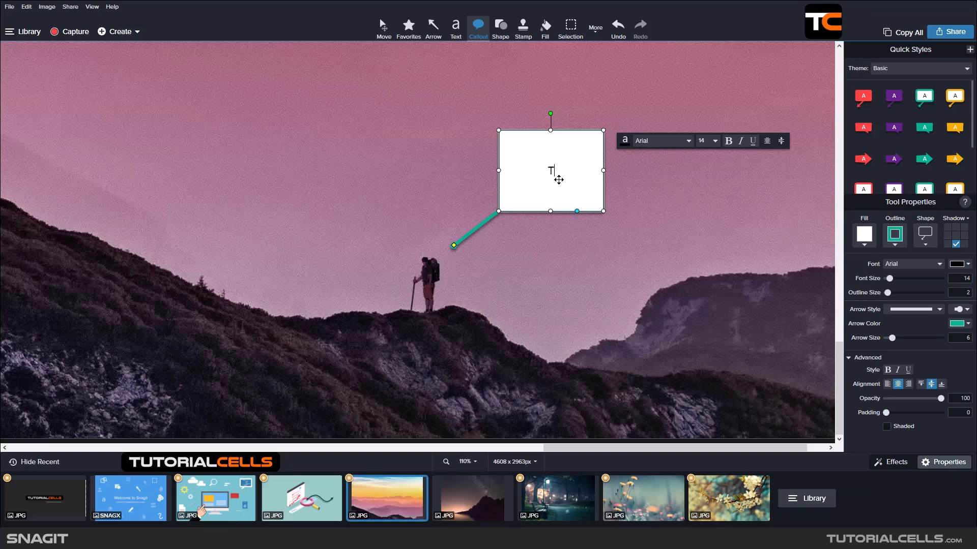
type("C")
double_click(554, 174)
left_click_drag(890, 278, 899, 283)
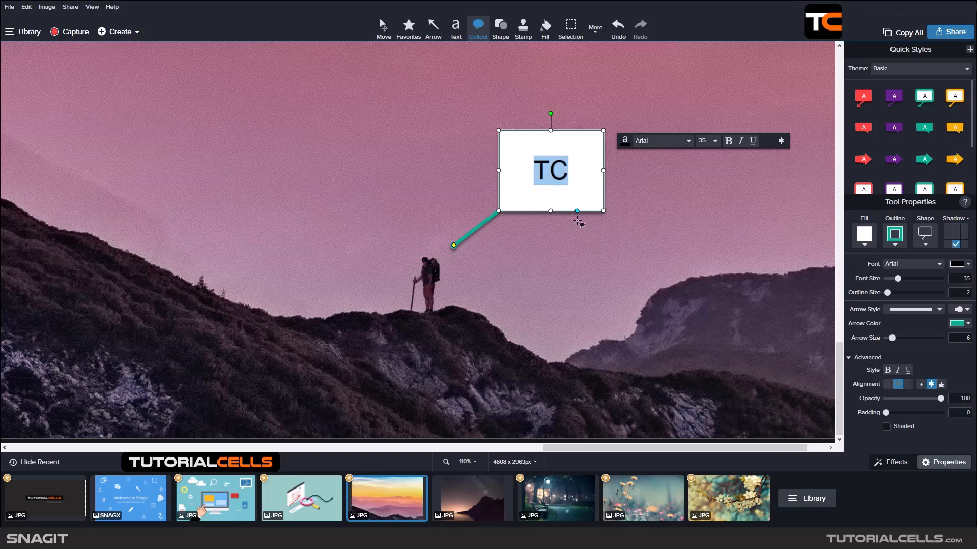
Bring the callout and its pointer tip closer to the hiker, and add a second pointer reaching toward the distant ridge.
mouse_move(577, 141)
left_mouse_down()
mouse_move(569, 148)
mouse_move(575, 141)
left_mouse_up()
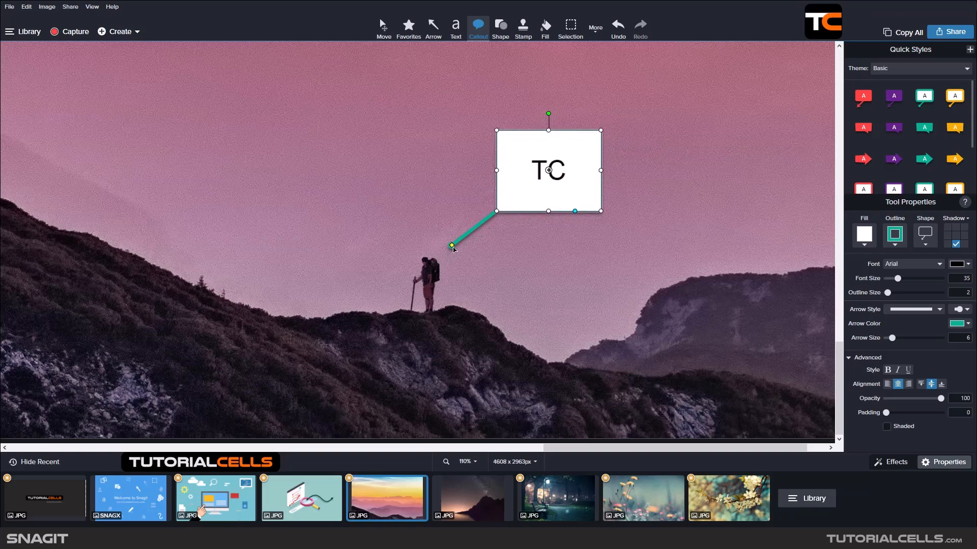
mouse_move(453, 248)
left_mouse_down()
mouse_move(486, 260)
mouse_move(558, 257)
mouse_move(673, 176)
mouse_move(540, 76)
mouse_move(438, 188)
mouse_move(437, 258)
mouse_move(446, 258)
left_mouse_up()
left_click_drag(575, 212, 650, 272)
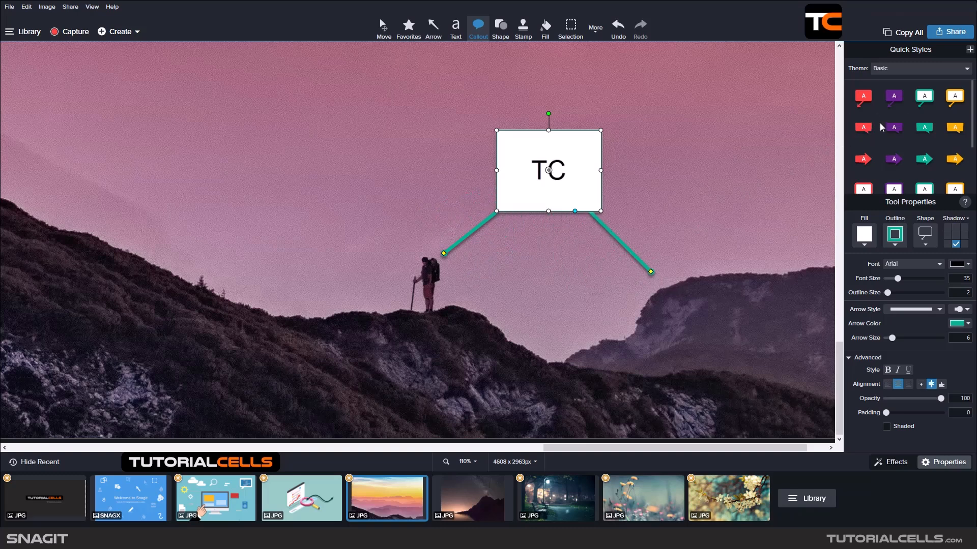
Try the purple, green and teal-outlined quick styles on the callout, settling on solid purple with arrow pointers.
left_click(888, 106)
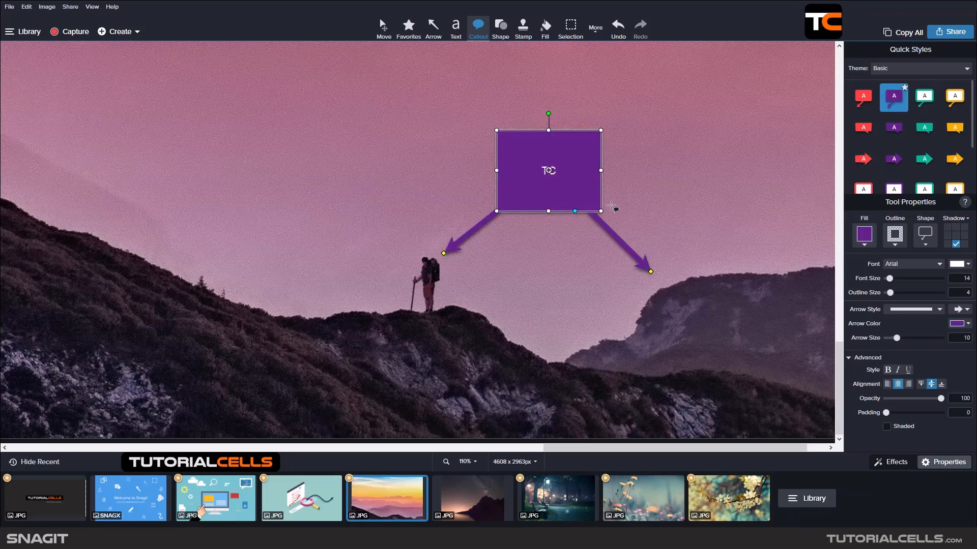
scroll(905, 160, "down", 2)
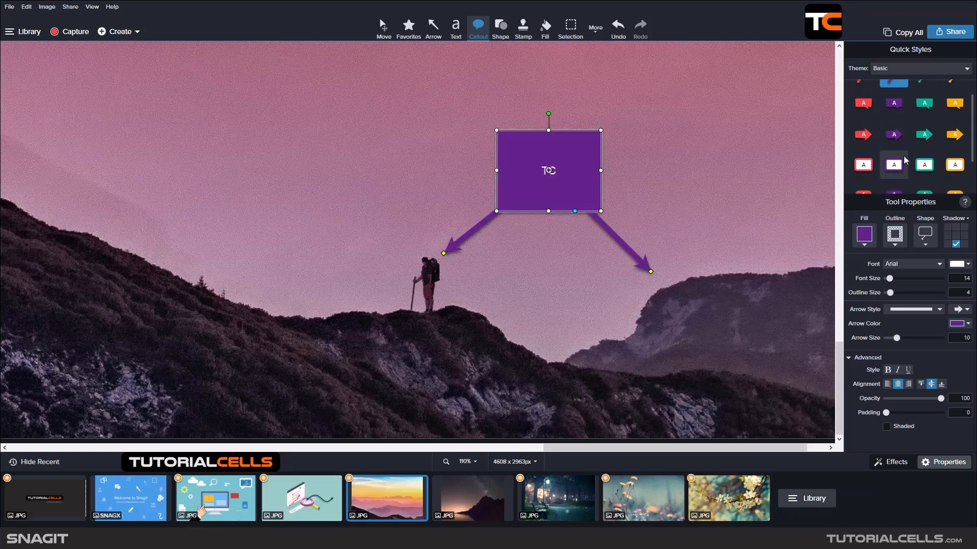
scroll(905, 160, "up", 3)
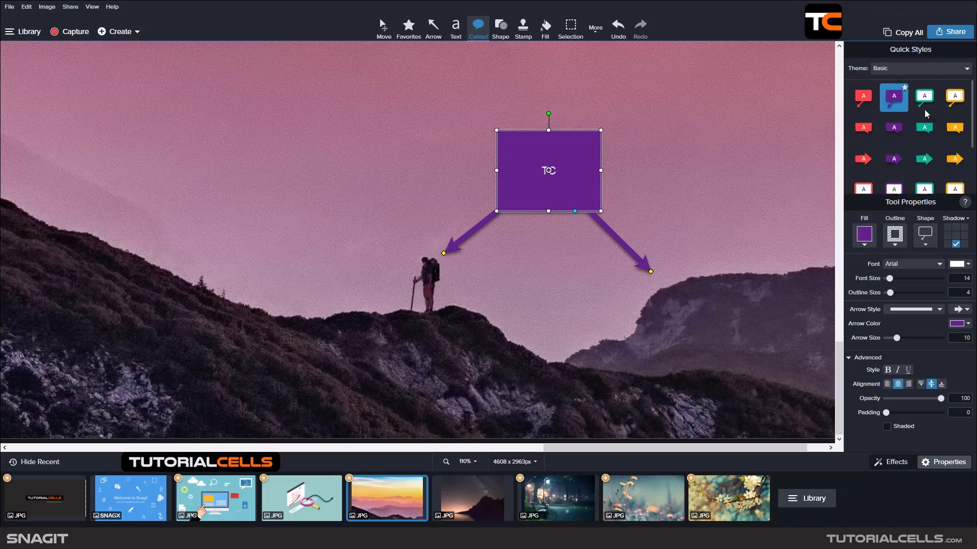
left_click(928, 132)
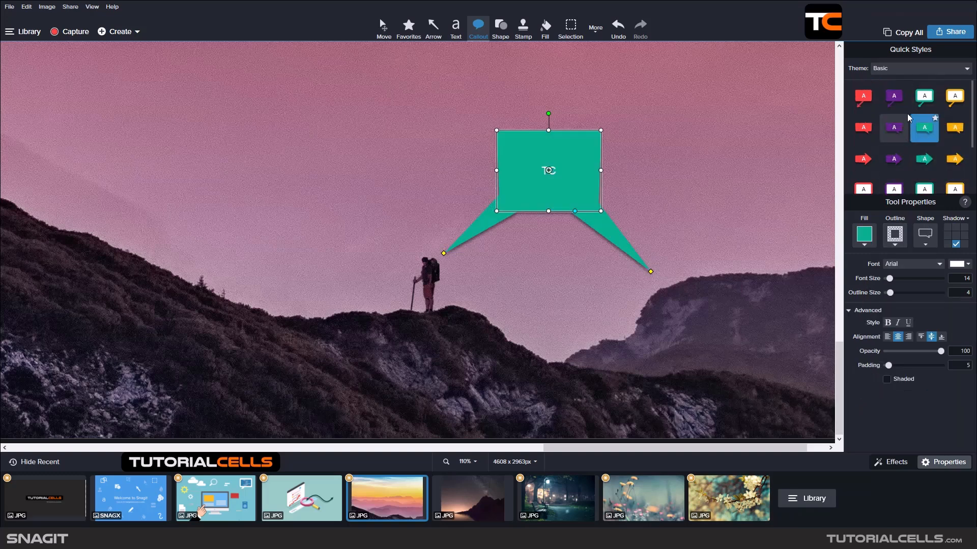
left_click(923, 105)
left_click(896, 105)
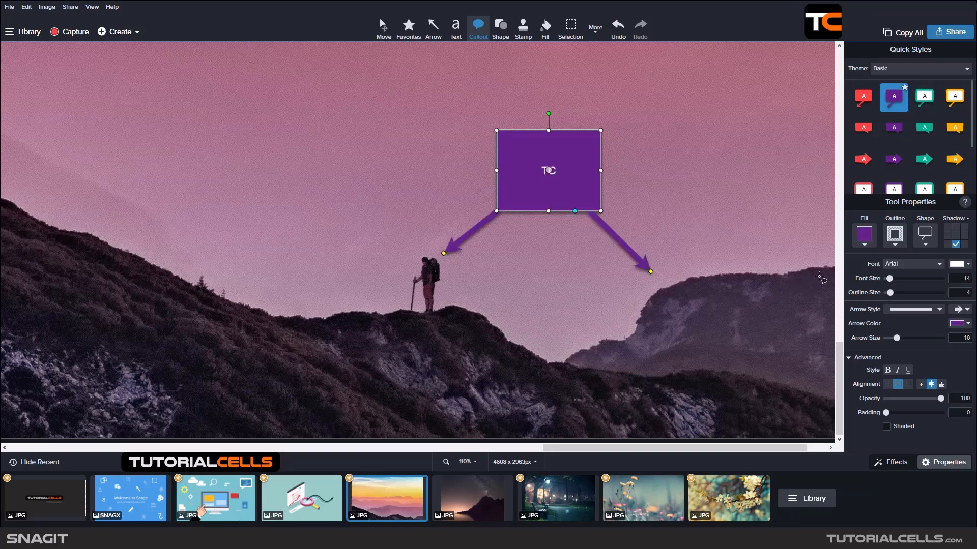
Set the callout's font size to 40 and extend its second arrow slightly toward the distant ridge.
left_click_drag(889, 279, 901, 283)
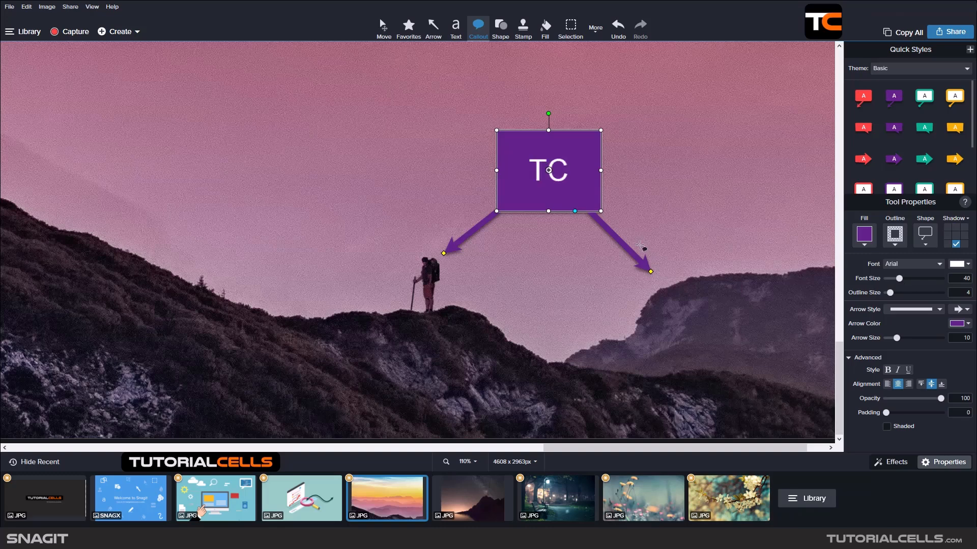
left_click_drag(651, 272, 656, 274)
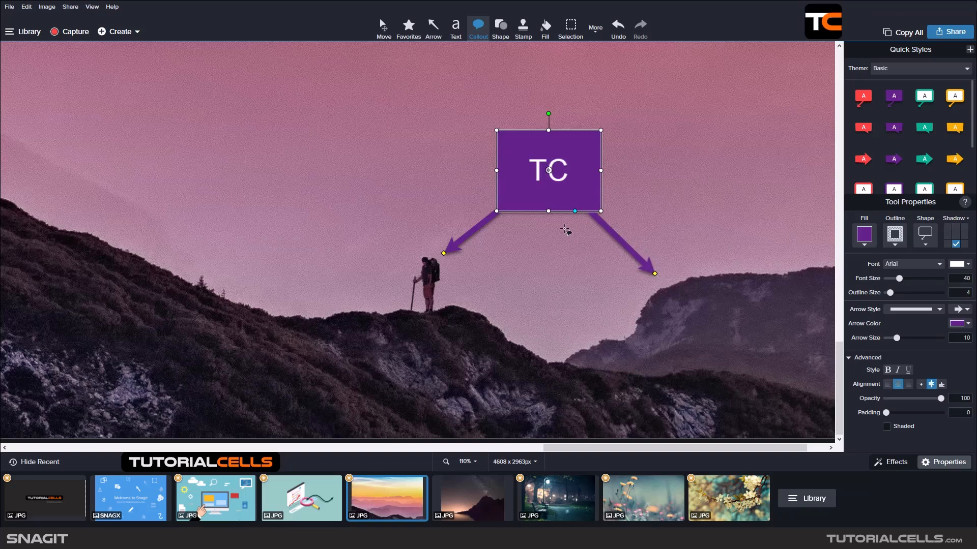
Set the callout's fill color to orange and its outline color to teal green.
left_click(861, 235)
left_click(861, 235)
left_click(861, 235)
left_click(862, 235)
left_click(861, 236)
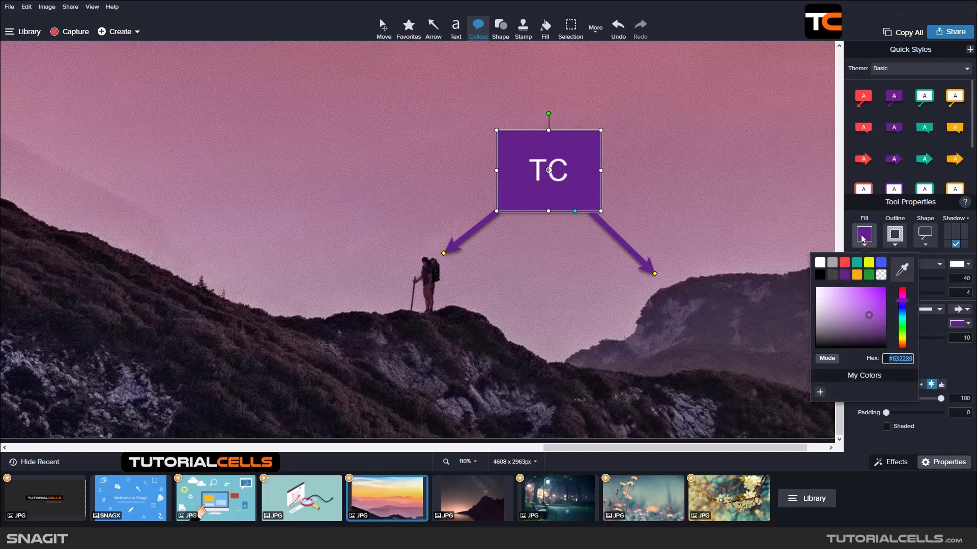
left_click(858, 276)
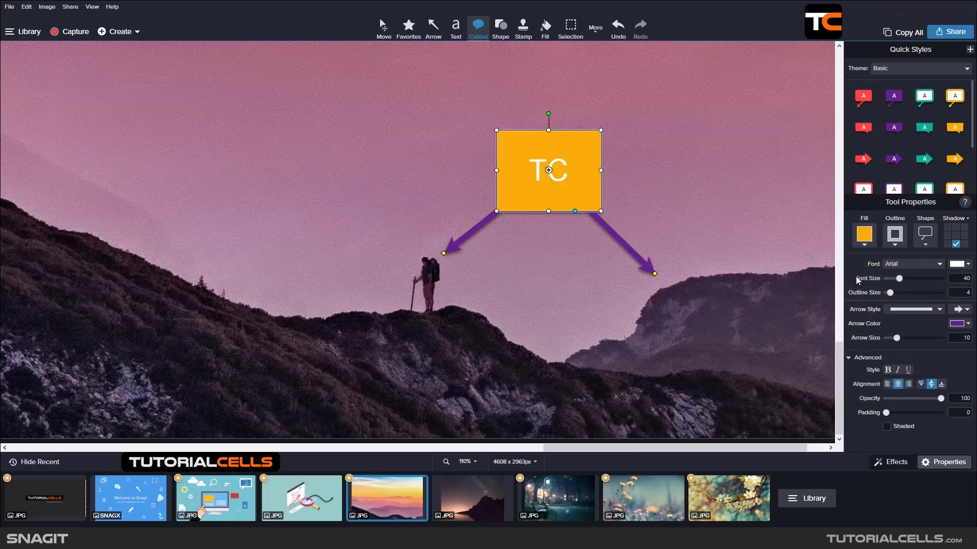
left_click(895, 239)
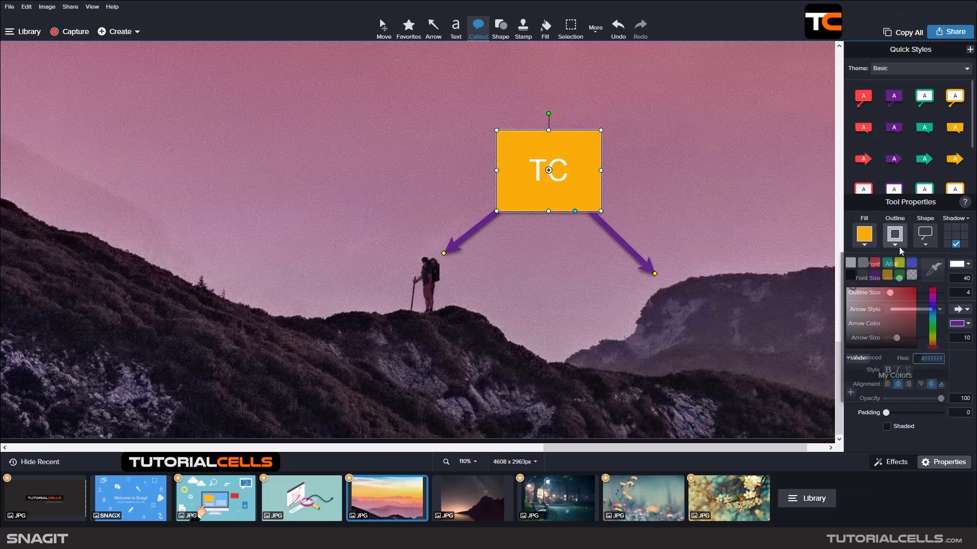
left_click(888, 263)
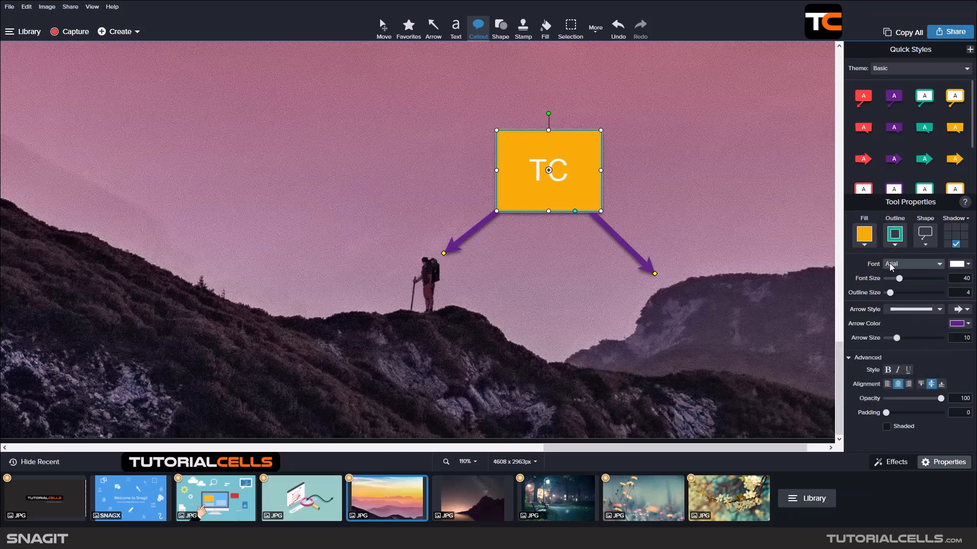
Change the callout's shape to the cloud with solid pointers and widen it on both sides.
left_click(925, 245)
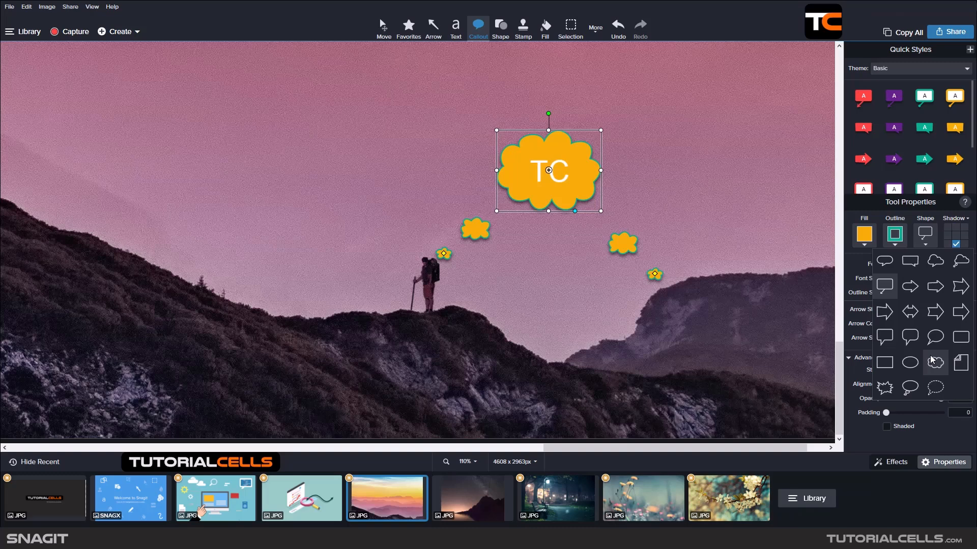
left_click(931, 267)
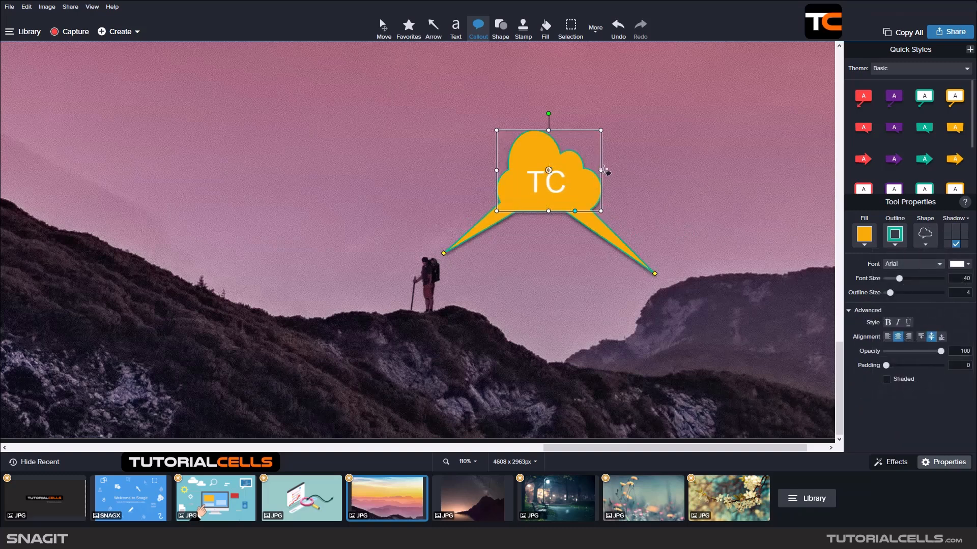
left_click_drag(601, 170, 619, 170)
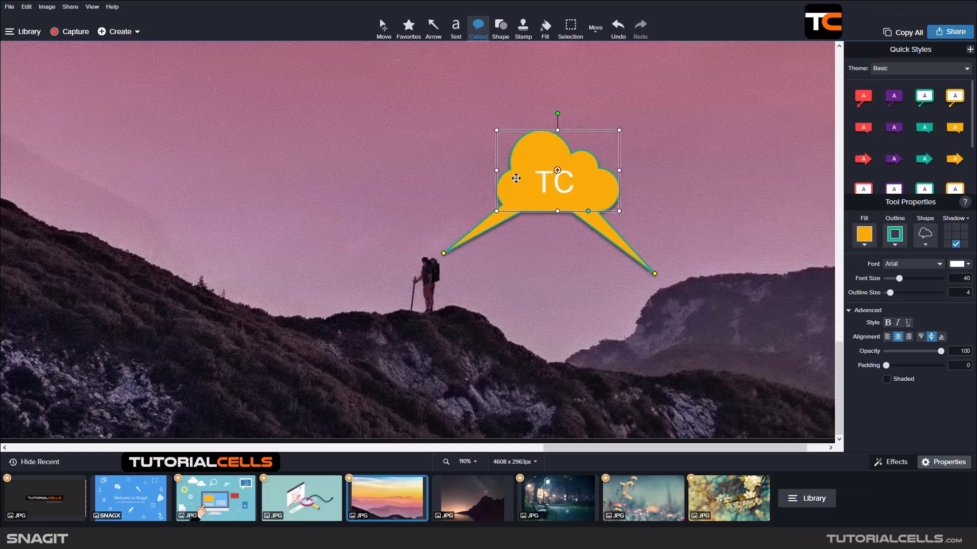
left_click_drag(496, 172, 477, 171)
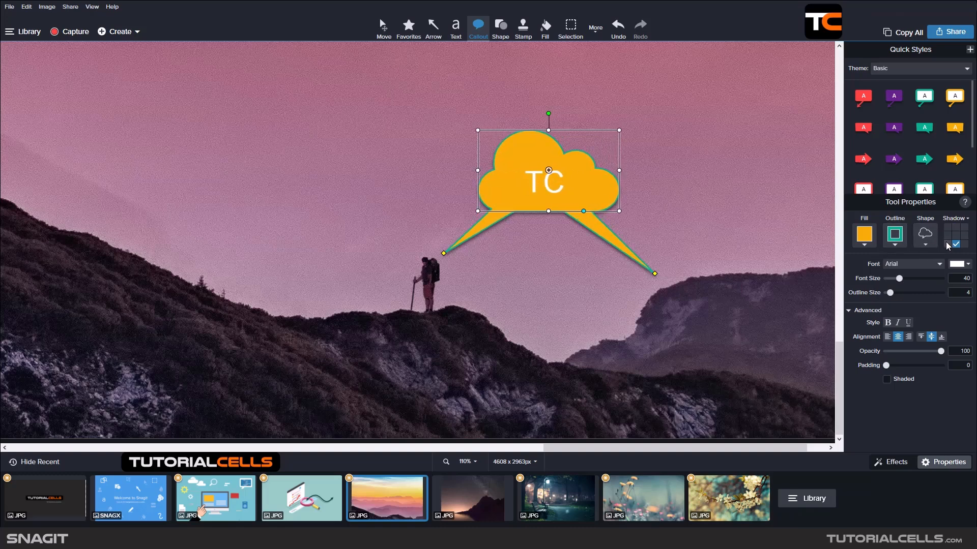
Try several shadow directions on the cloud callout, ending with the shadow at the bottom.
left_click(948, 242)
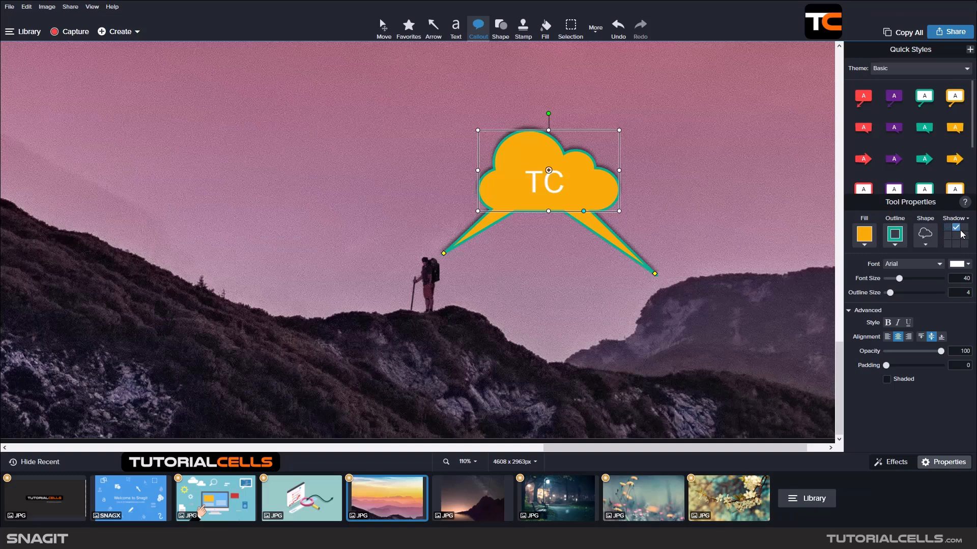
left_click(964, 228)
left_click(964, 244)
left_click(955, 245)
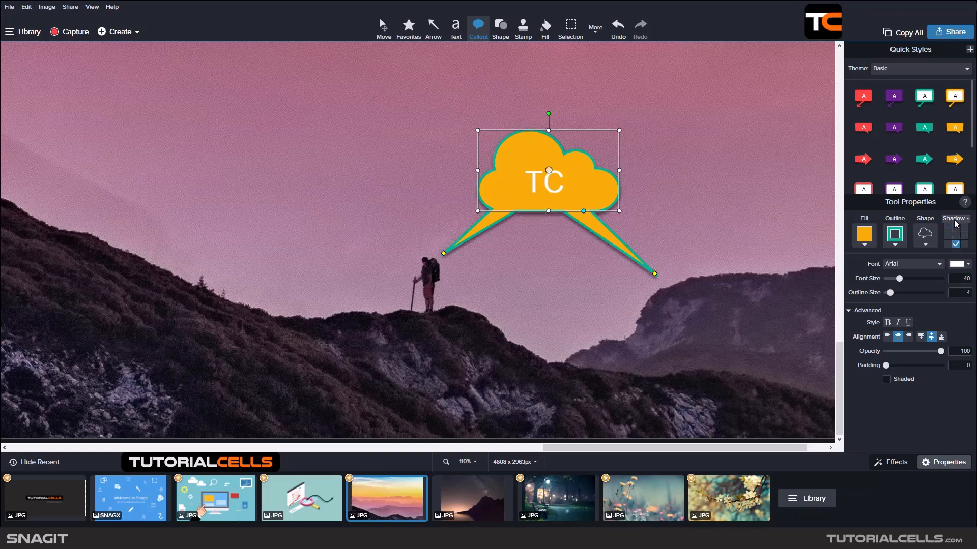
Set the cloud callout's shadow distance to 18 and its shadow angle to 201°.
left_click(955, 220)
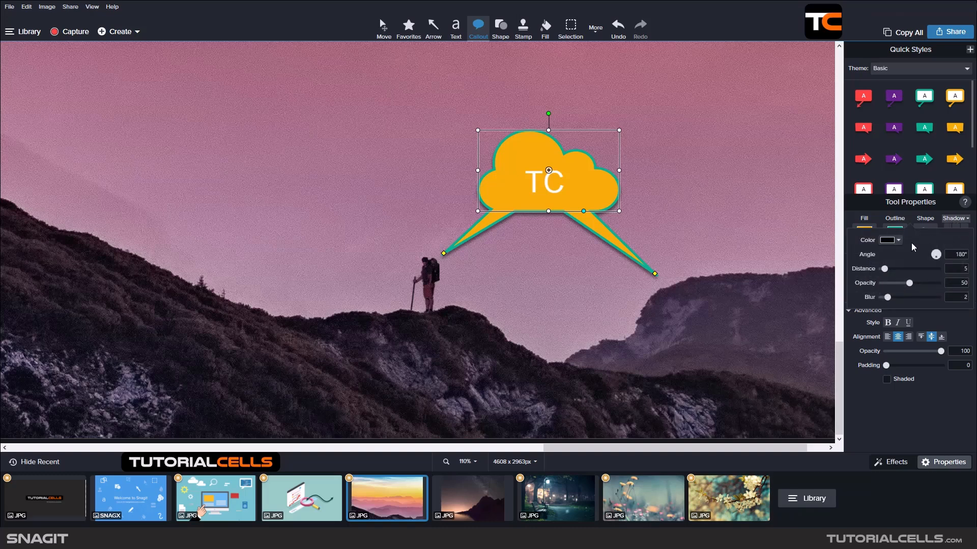
left_click_drag(885, 270, 931, 257)
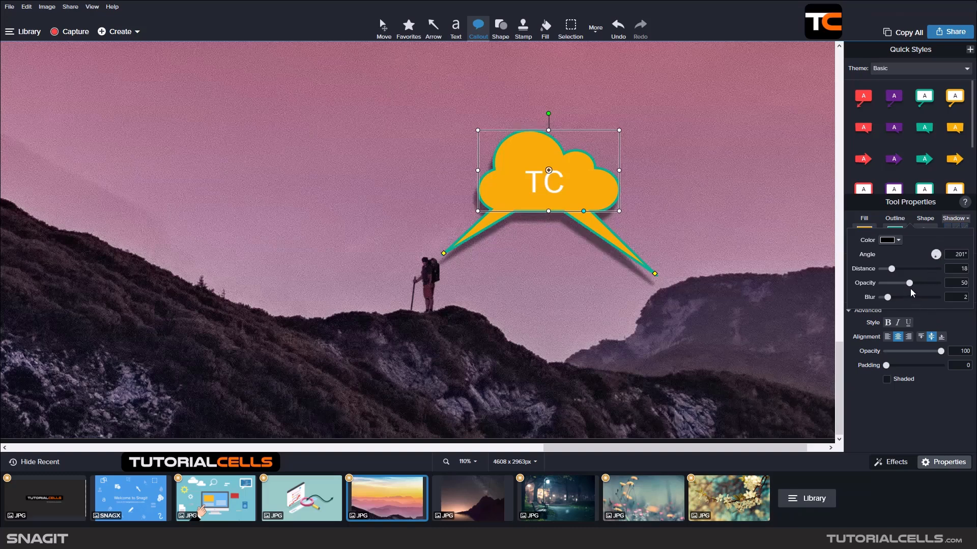
left_click(929, 313)
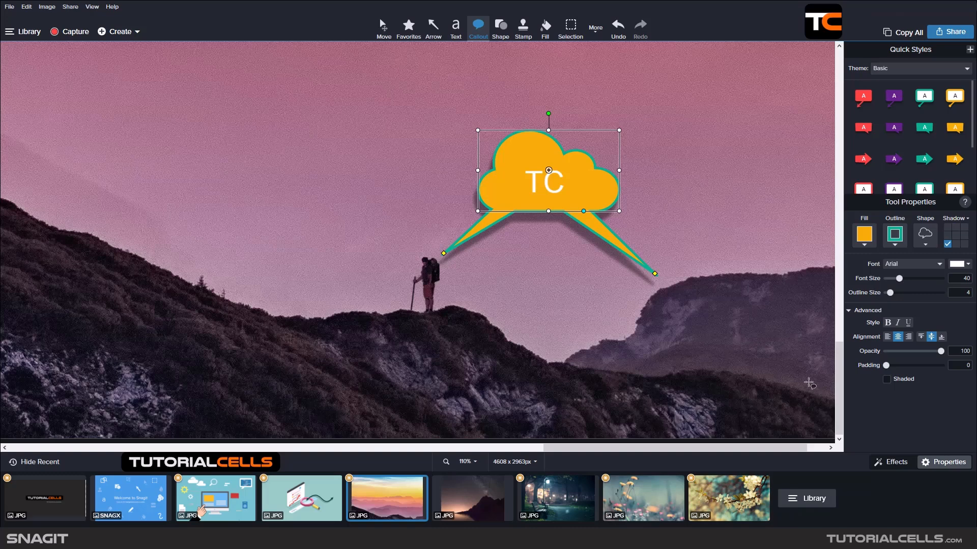
Format the callout with red Arial text at size 58 and an outline size of 3.
left_click(909, 264)
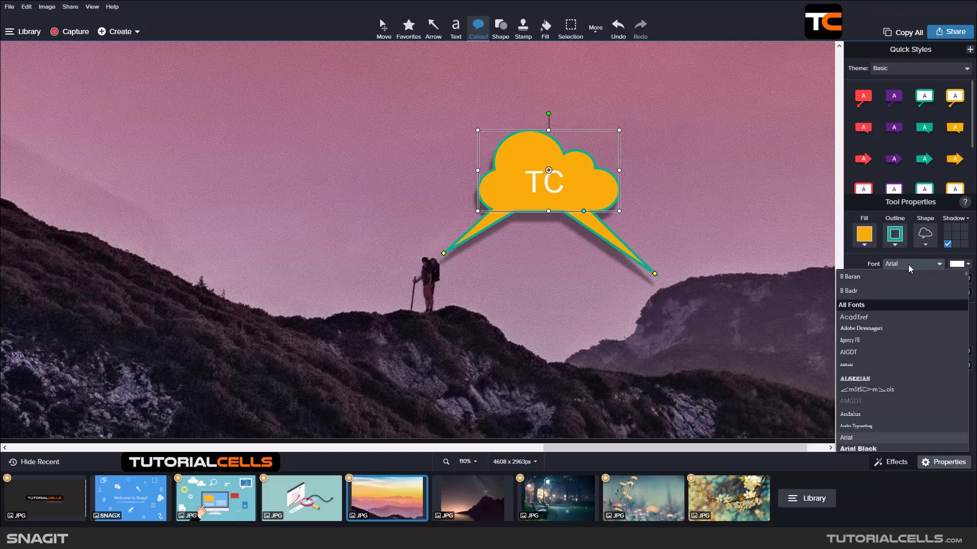
left_click(909, 265)
left_click(960, 264)
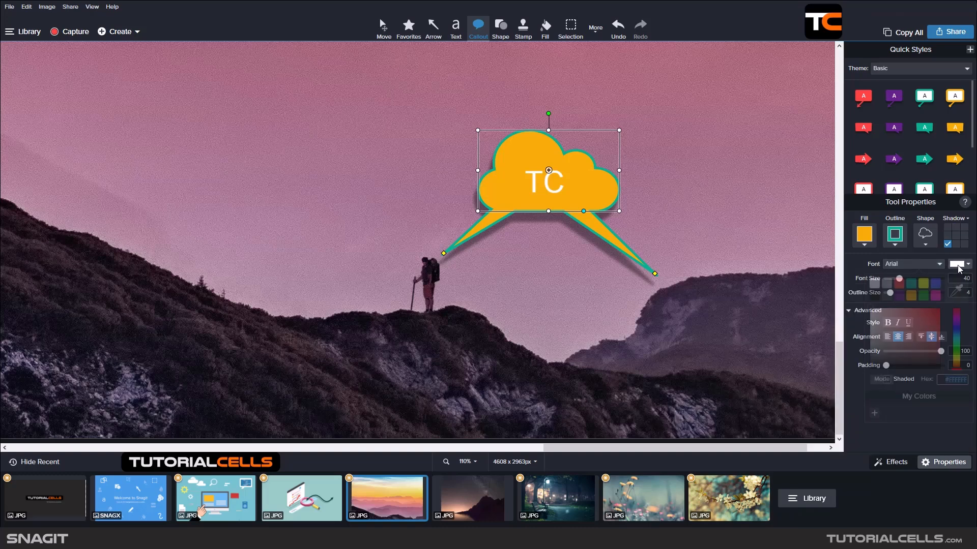
left_click(901, 284)
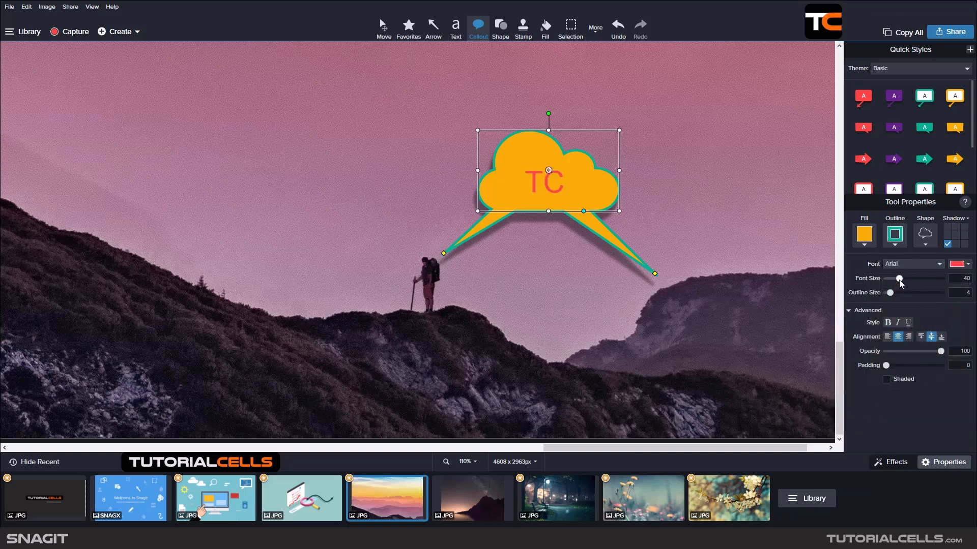
mouse_move(901, 283)
left_mouse_down()
mouse_move(892, 294)
mouse_move(900, 295)
mouse_move(890, 293)
left_mouse_up()
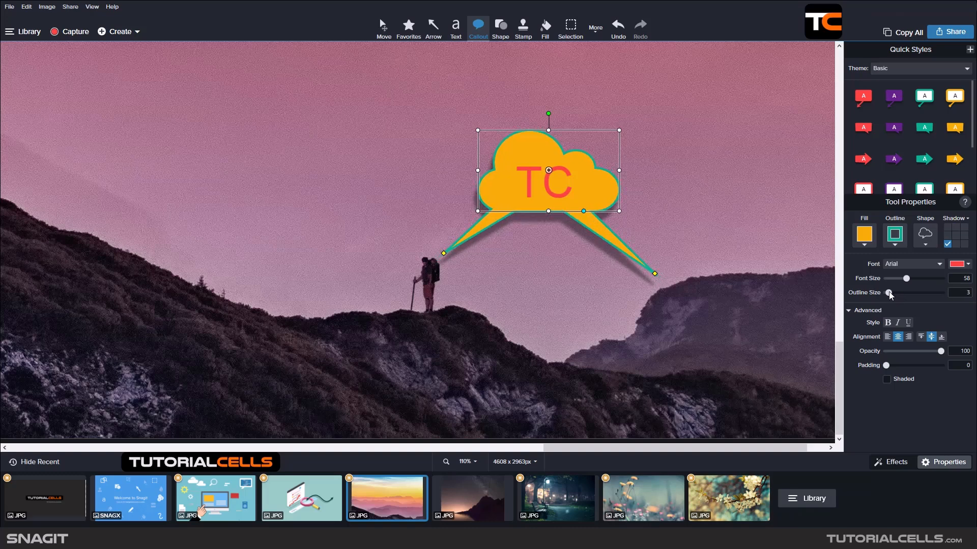
Apply the purple quick style with arrow pointers to the TC callout.
left_click(850, 312)
left_click(850, 311)
left_click(891, 108)
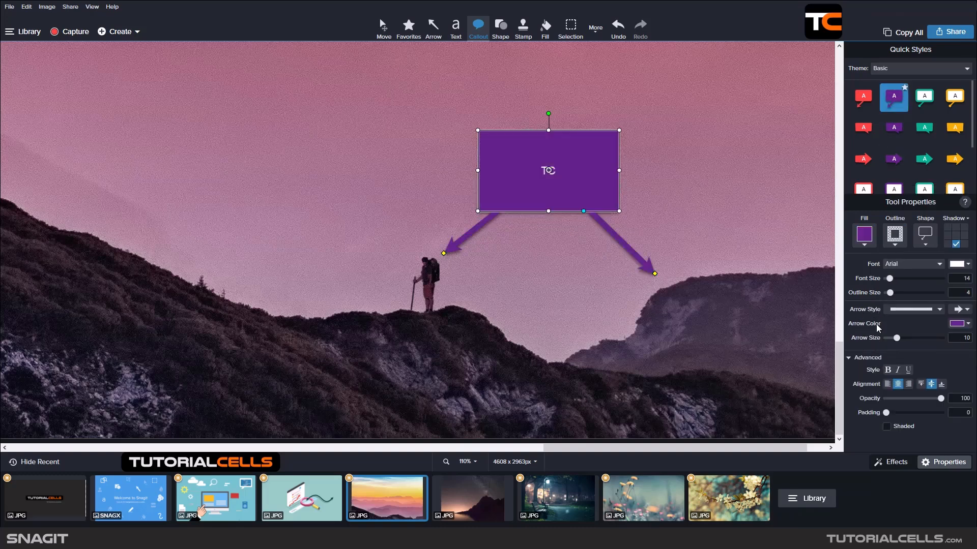
Give the TC callout's arrows a dotted line style and preview the available arrow end styles.
left_click(925, 311)
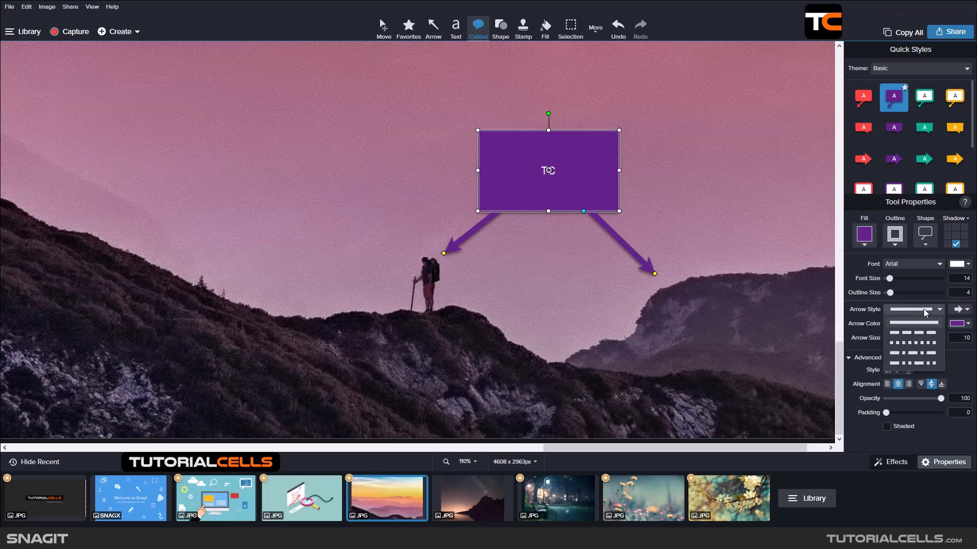
left_click(911, 343)
left_click(962, 309)
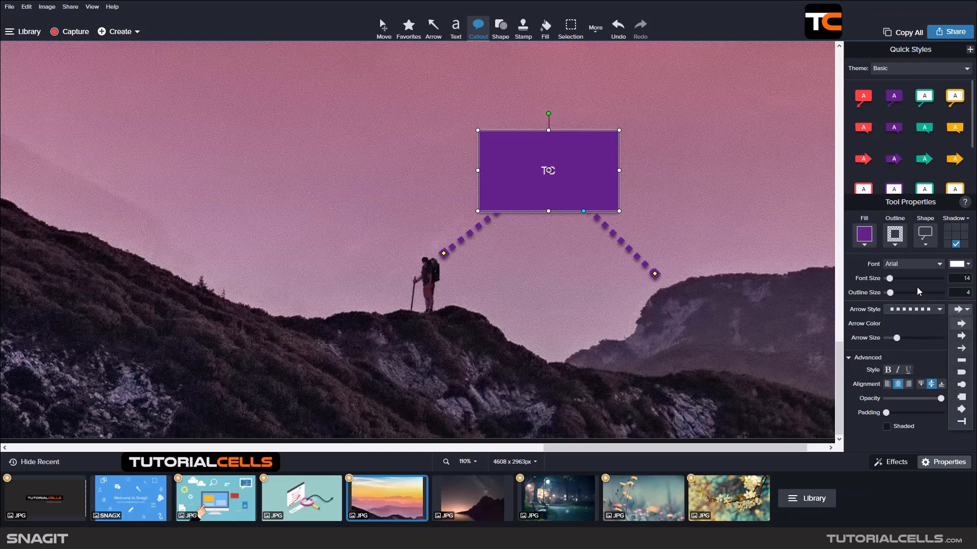
left_click(890, 283)
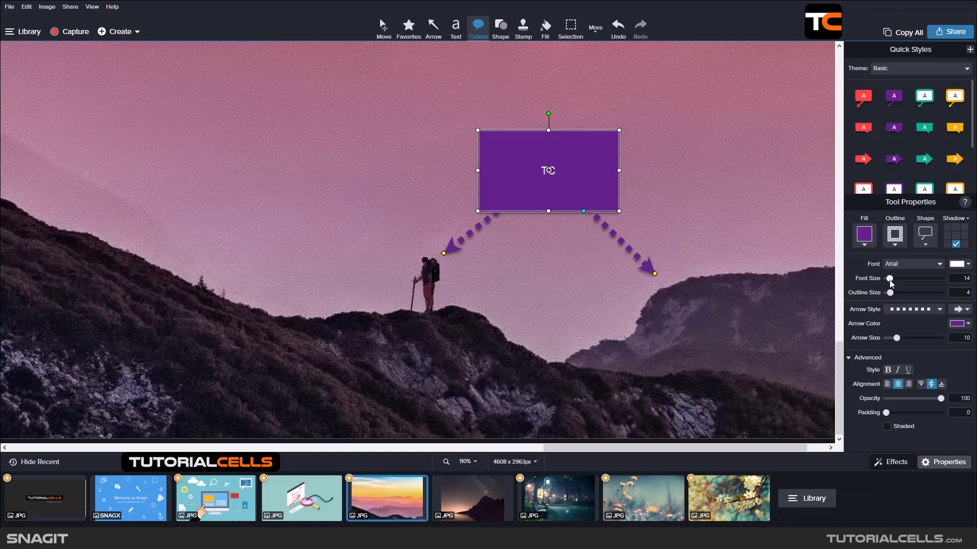
Color the callout's arrows pink and set the arrow size to 9.
left_click(951, 327)
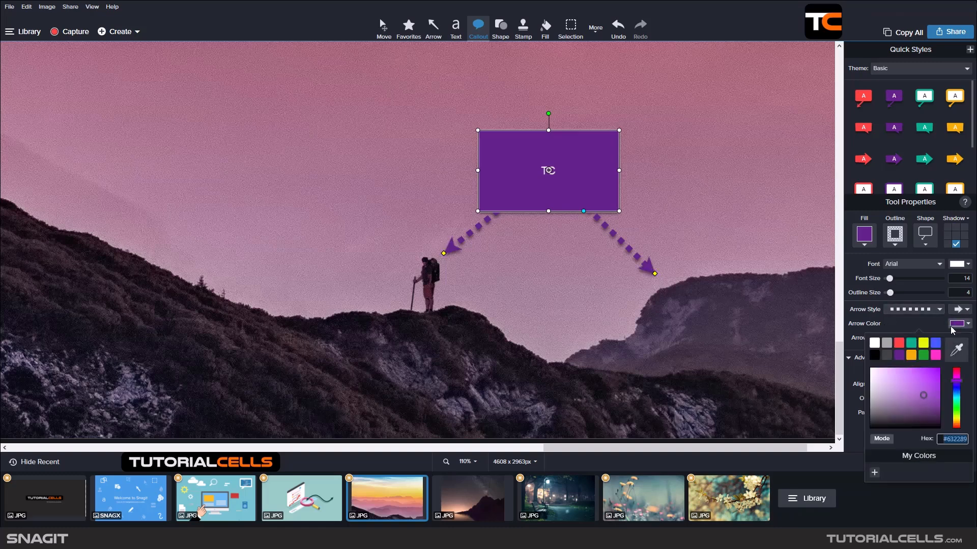
left_click(935, 355)
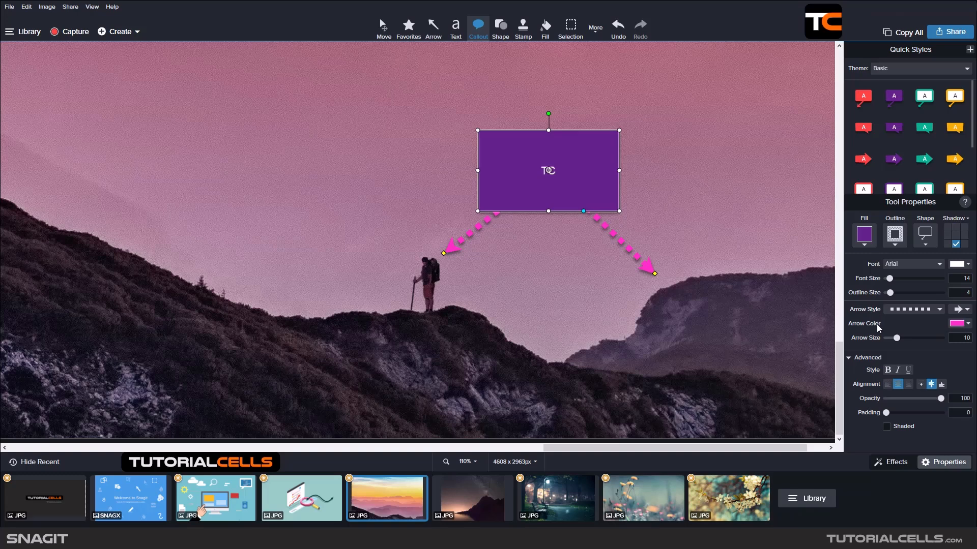
left_click_drag(896, 339, 894, 340)
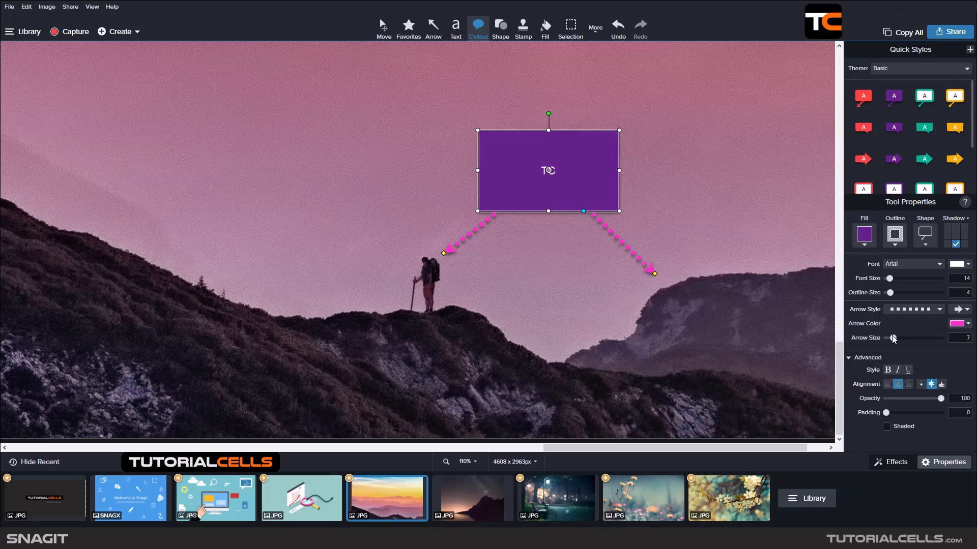
Try bold, italic and underline on the TC callout text, ending with all three styles off.
left_click(856, 359)
left_click(857, 359)
left_click(887, 372)
left_click(898, 371)
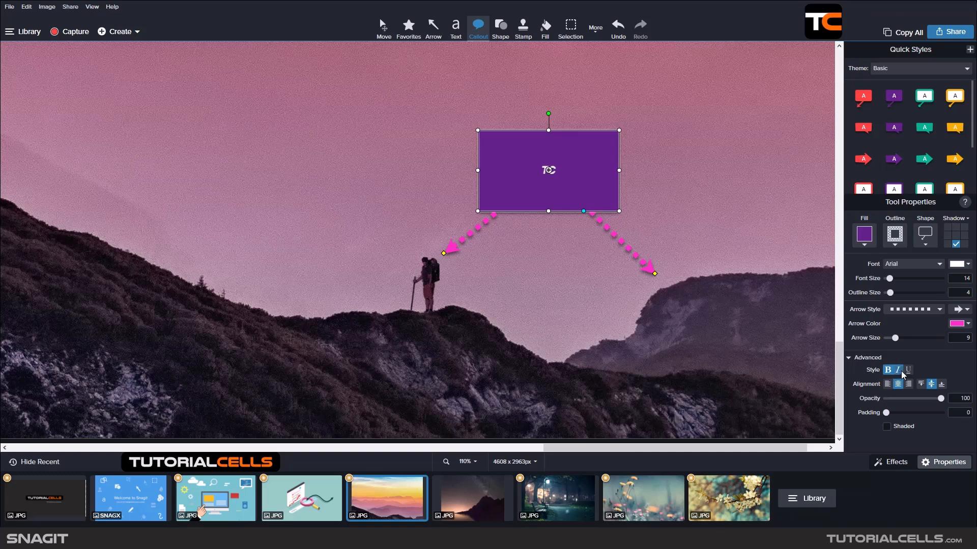
left_click(906, 371)
left_click(888, 371)
left_click(897, 371)
left_click(908, 371)
left_click(888, 371)
left_click(896, 371)
left_click(896, 371)
Change the TC callout to the cloud shape and give it a yellow outline.
left_click(925, 235)
left_click(935, 262)
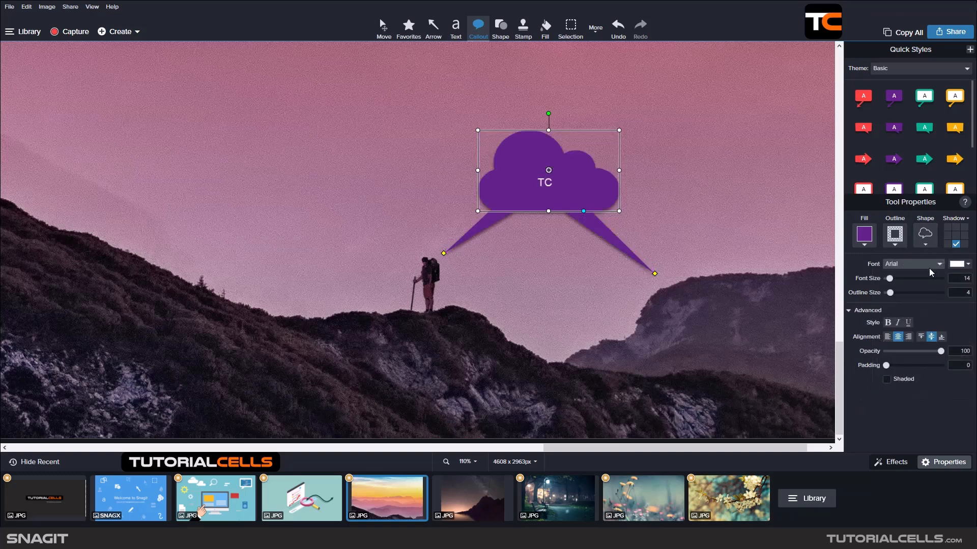
left_click(895, 245)
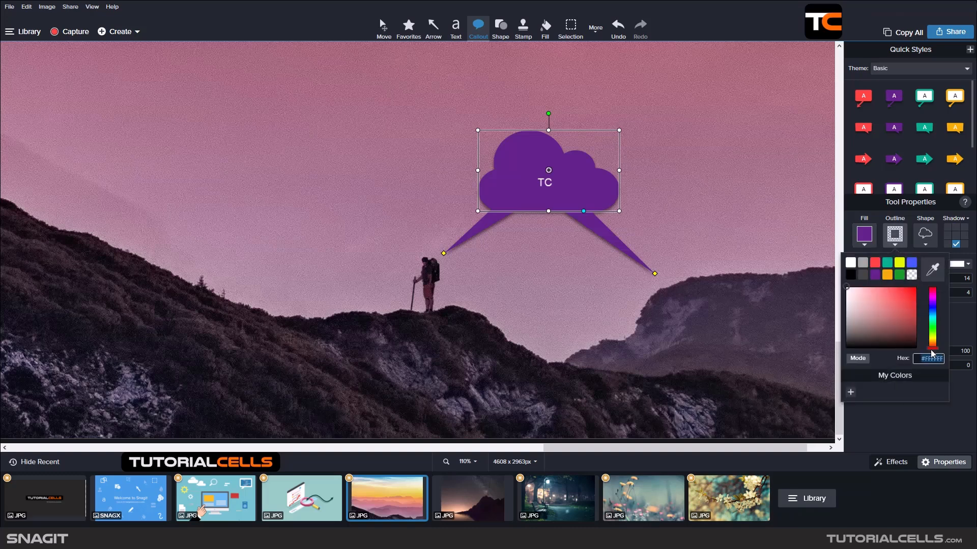
left_click(955, 387)
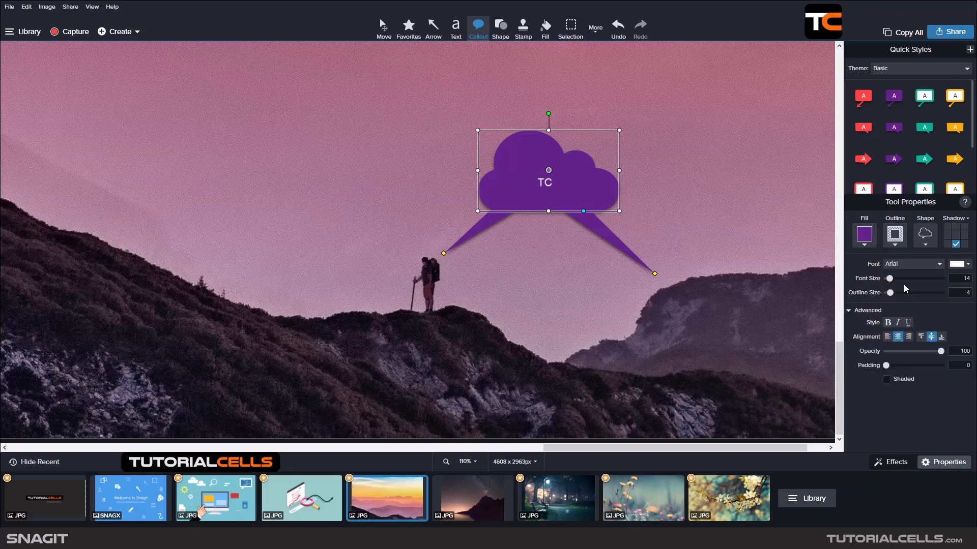
left_click(896, 246)
left_click(898, 272)
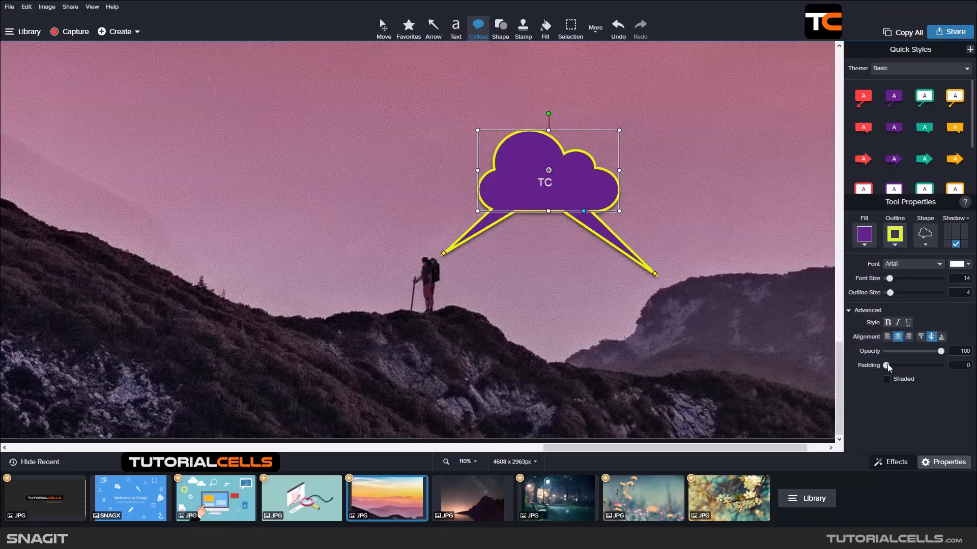
Turn on the Shaded option for the cloud callout and nudge the callout slightly down and to the right.
left_click(887, 380)
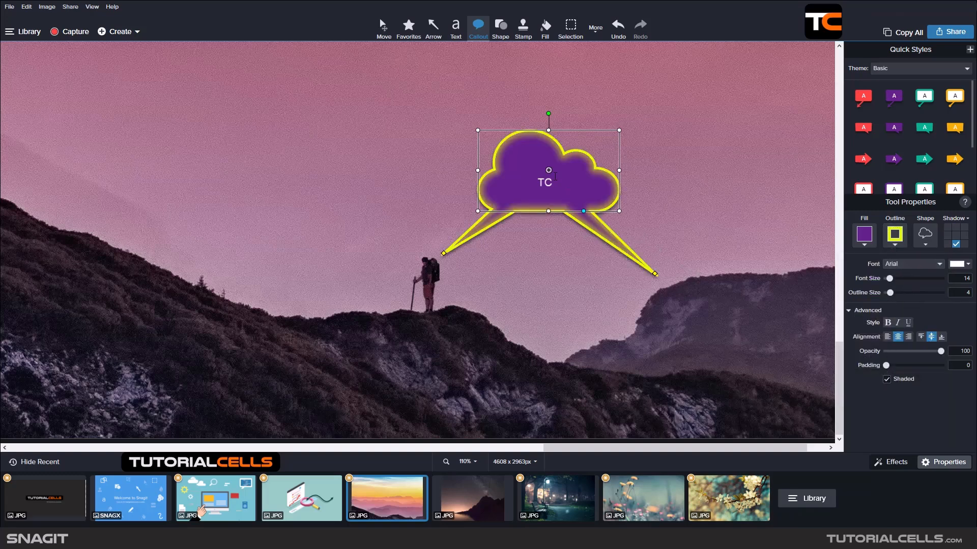
left_click_drag(519, 168, 523, 172)
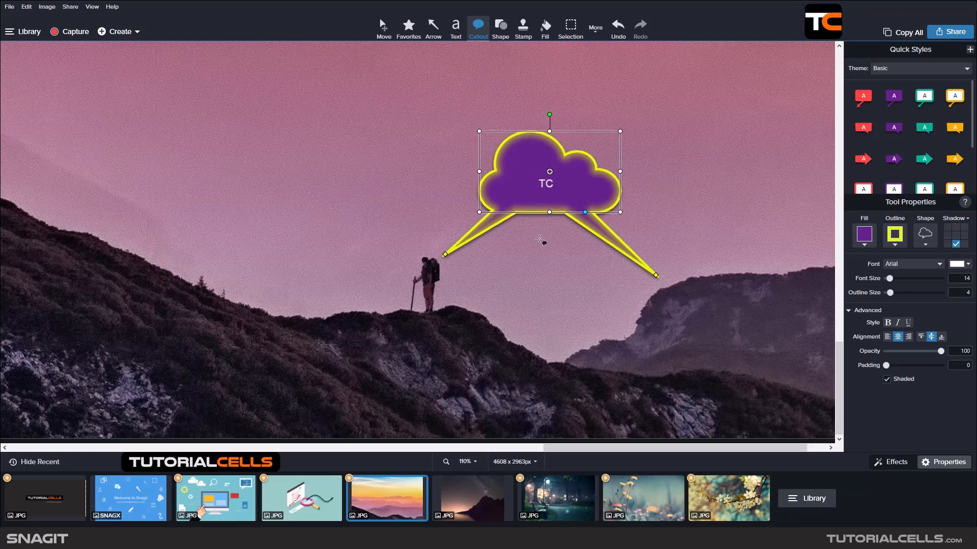